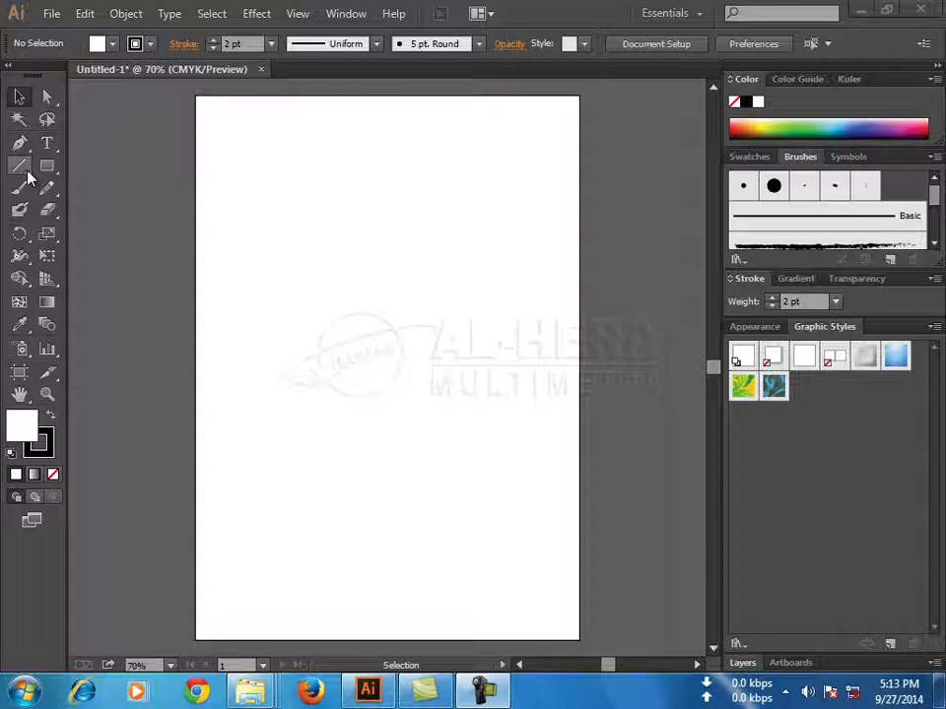
Draw a nearly horizontal line across the upper artboard with the Line Segment tool and move it slightly up
left_click(23, 169)
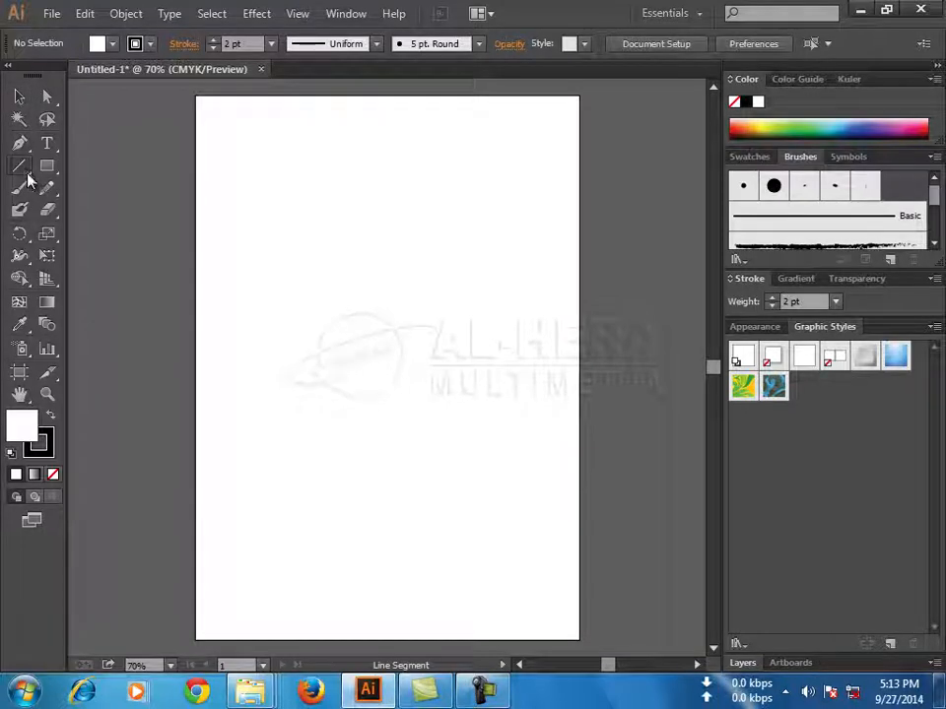
left_click(24, 169)
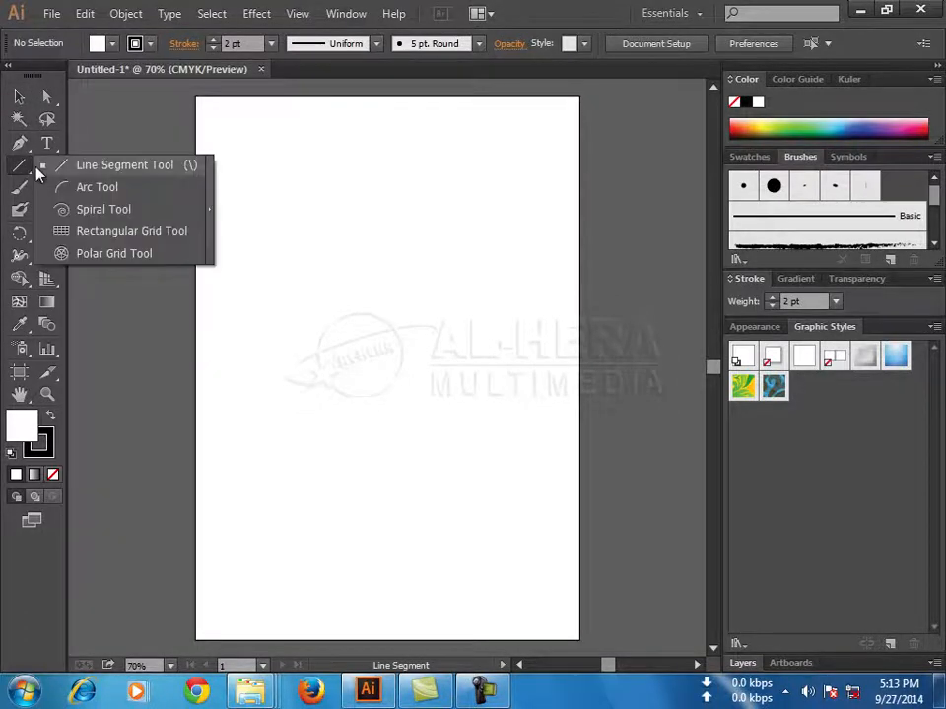
left_click(139, 169)
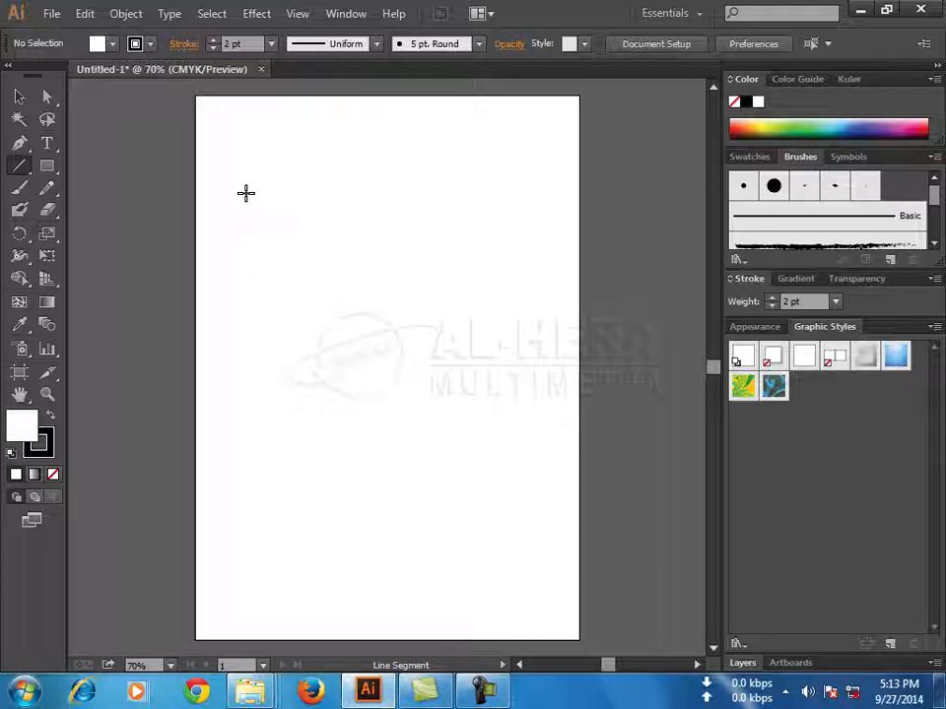
mouse_move(242, 192)
left_mouse_down()
mouse_move(469, 202)
mouse_move(541, 188)
left_mouse_up()
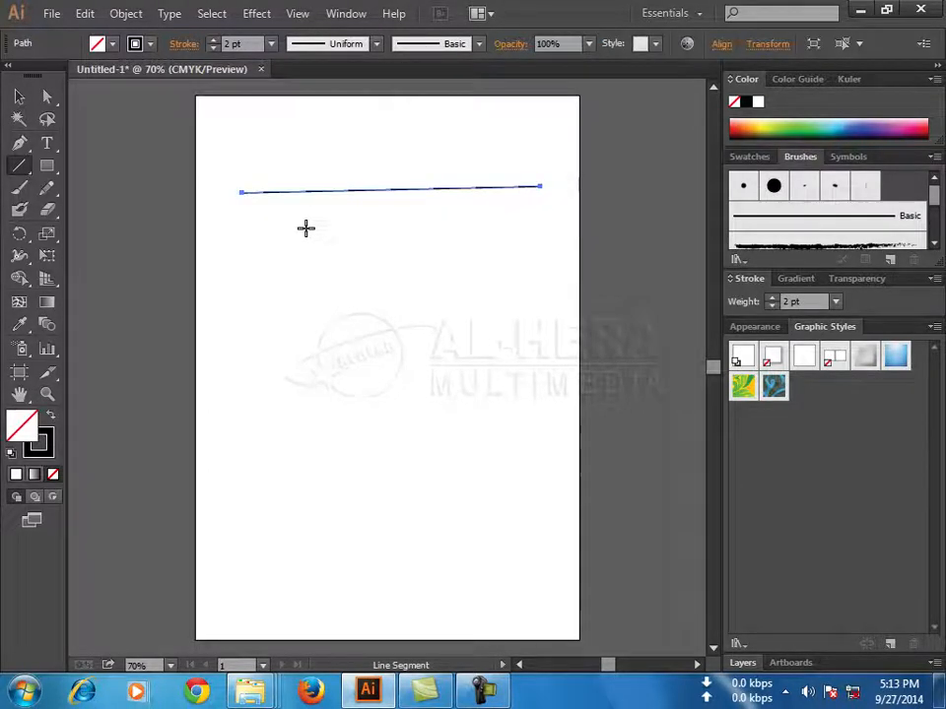
left_click(19, 95)
left_click(467, 359)
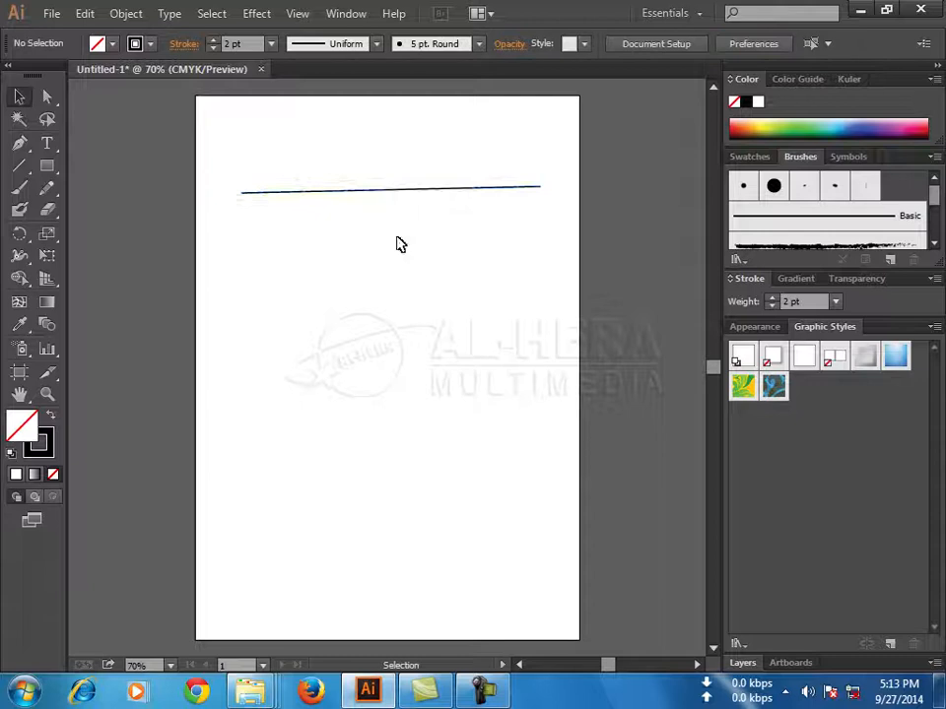
left_click_drag(398, 197, 403, 180)
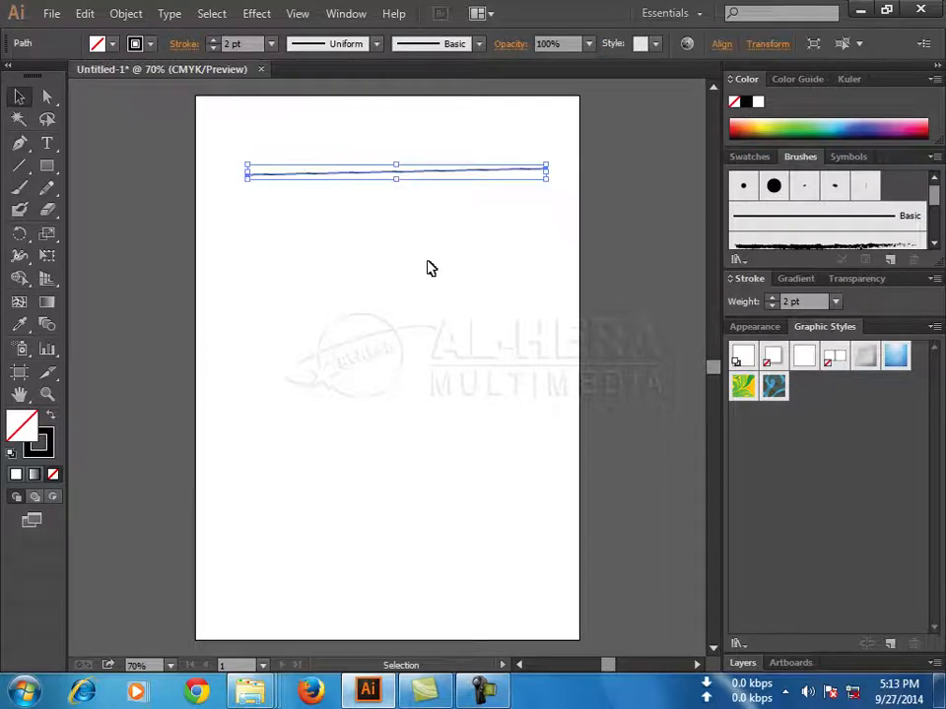
left_click(397, 267)
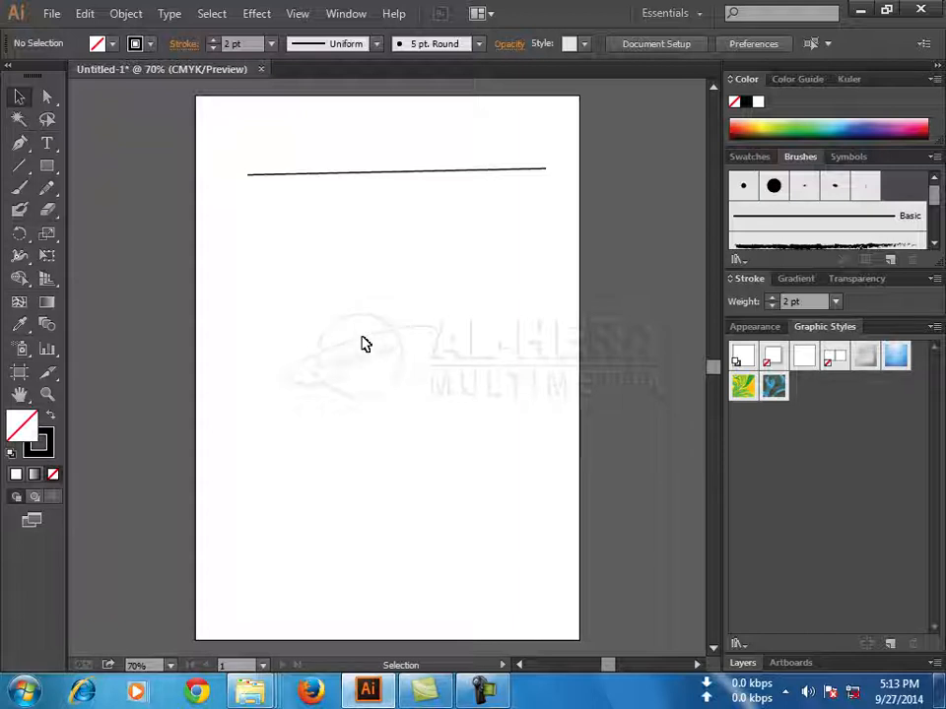
Draw a perfectly horizontal line segment below the first line and move it slightly closer to that line
left_click(20, 166)
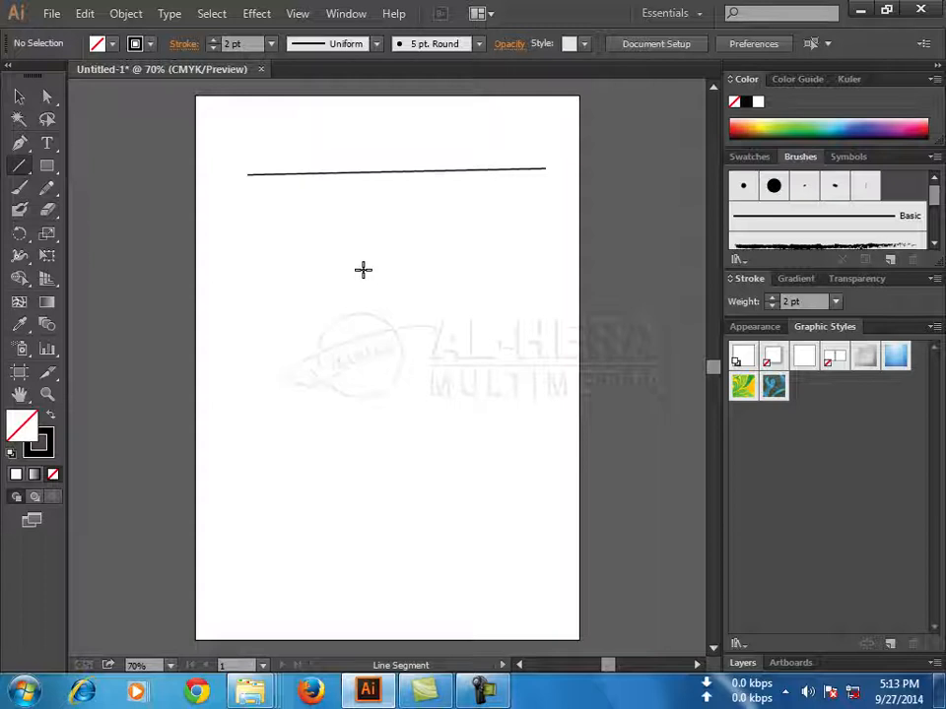
left_click(232, 237)
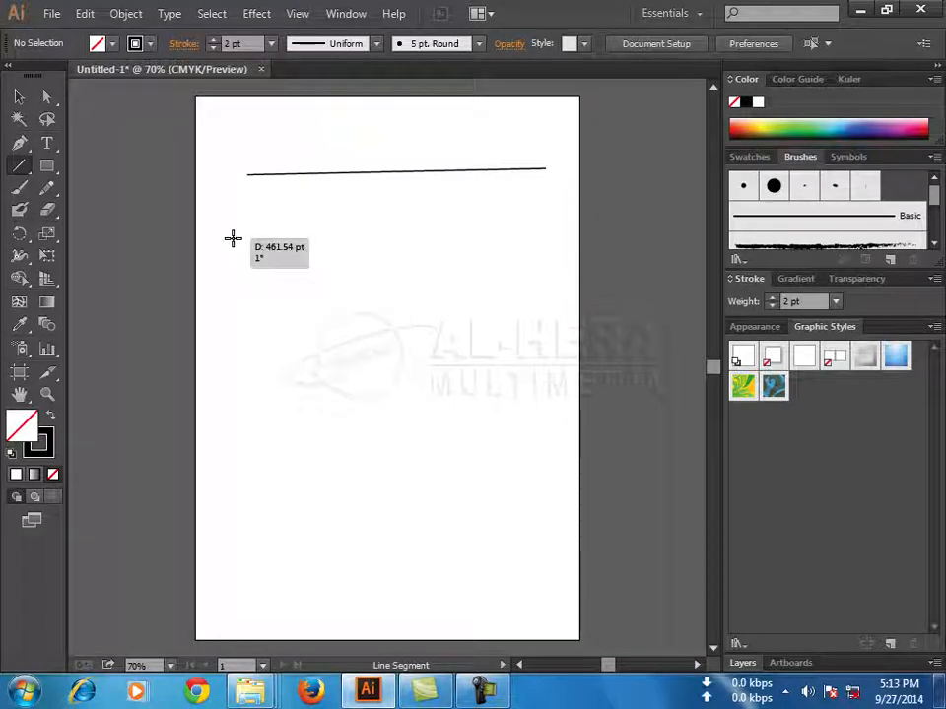
left_click_drag(232, 239, 236, 238)
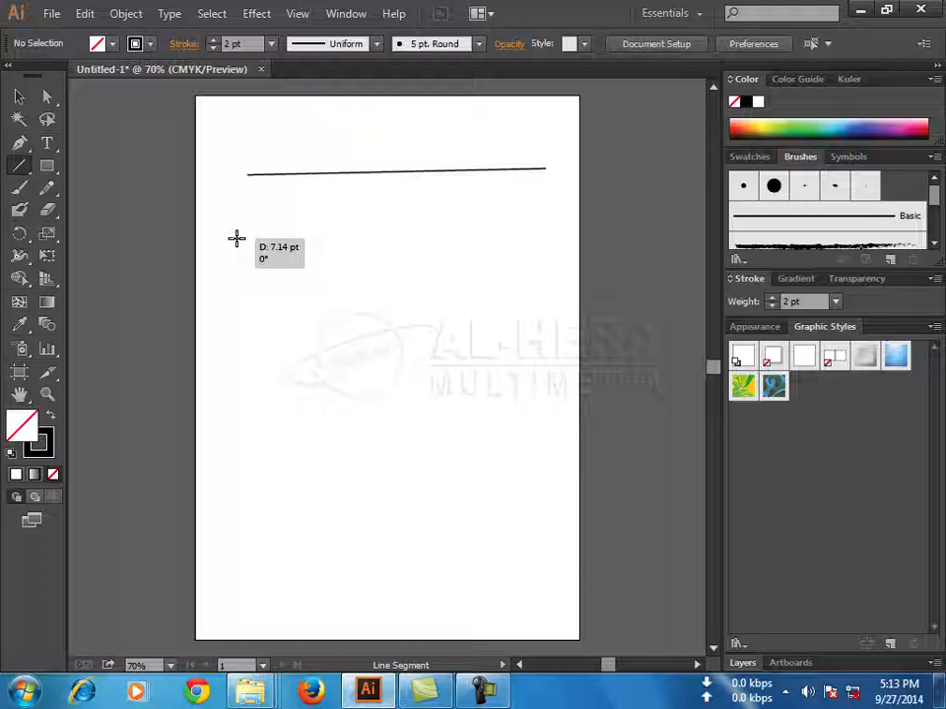
left_click_drag(236, 239, 543, 236)
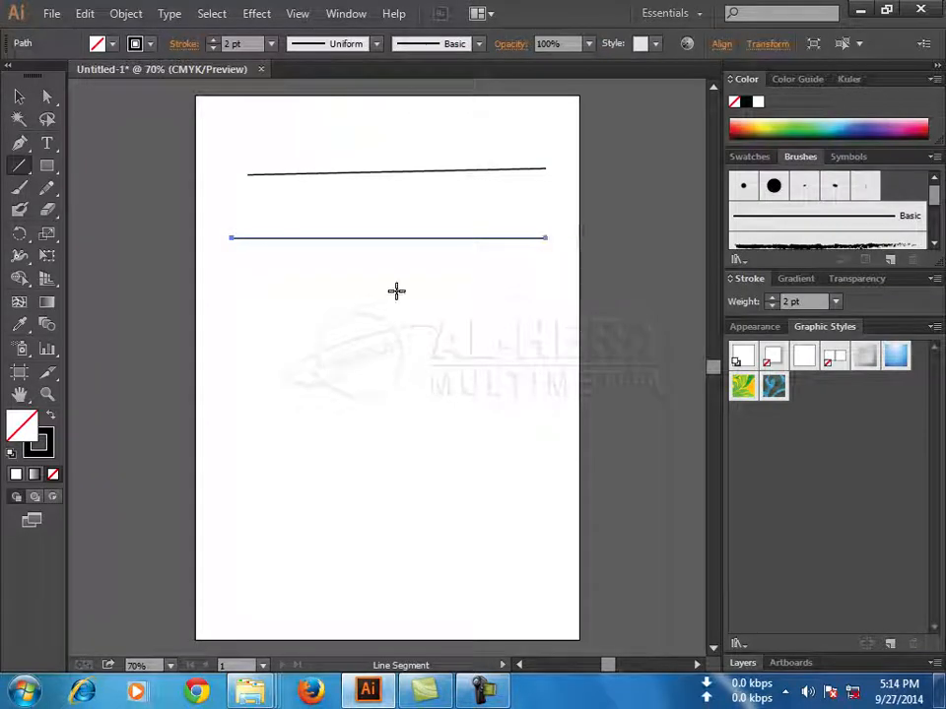
left_click(20, 99)
left_click(386, 268)
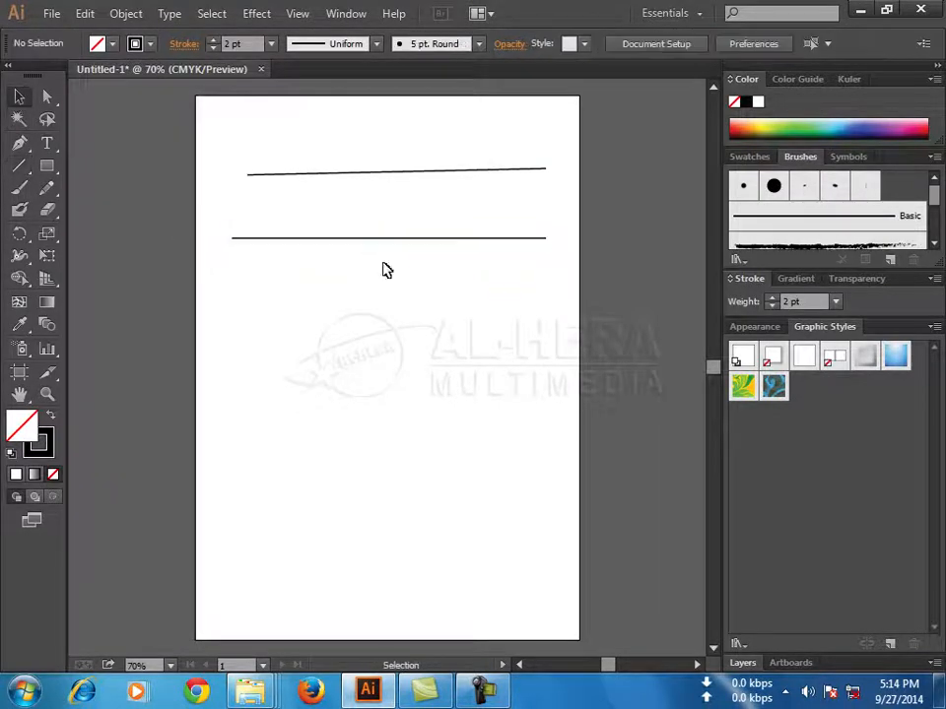
left_click_drag(389, 242, 395, 225)
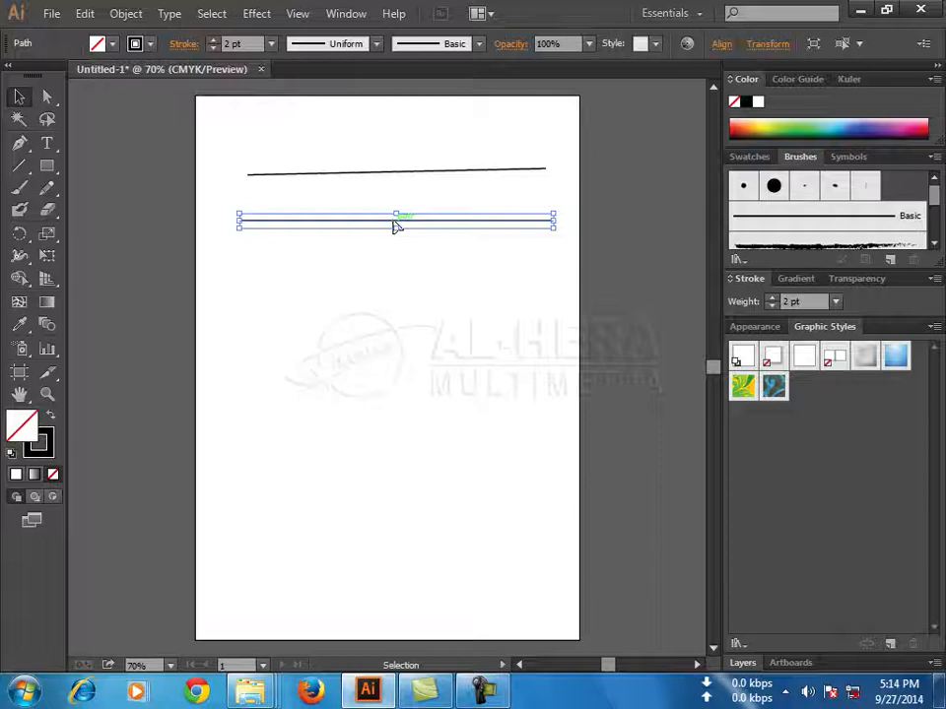
left_click(385, 331)
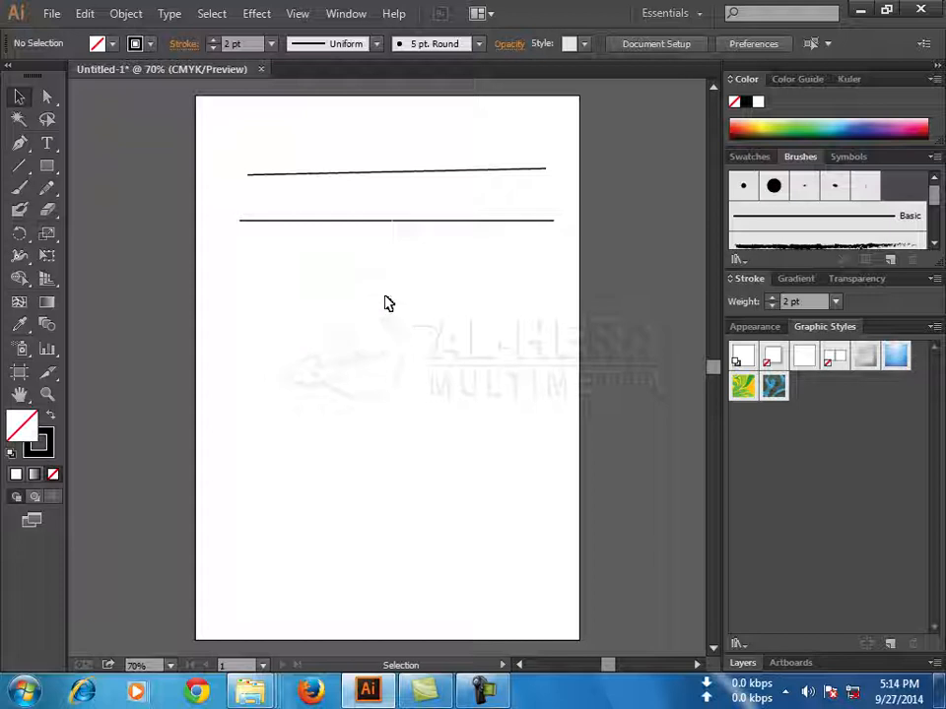
Delete both line segments from the artboard
left_click_drag(213, 133, 556, 227)
key("Delete")
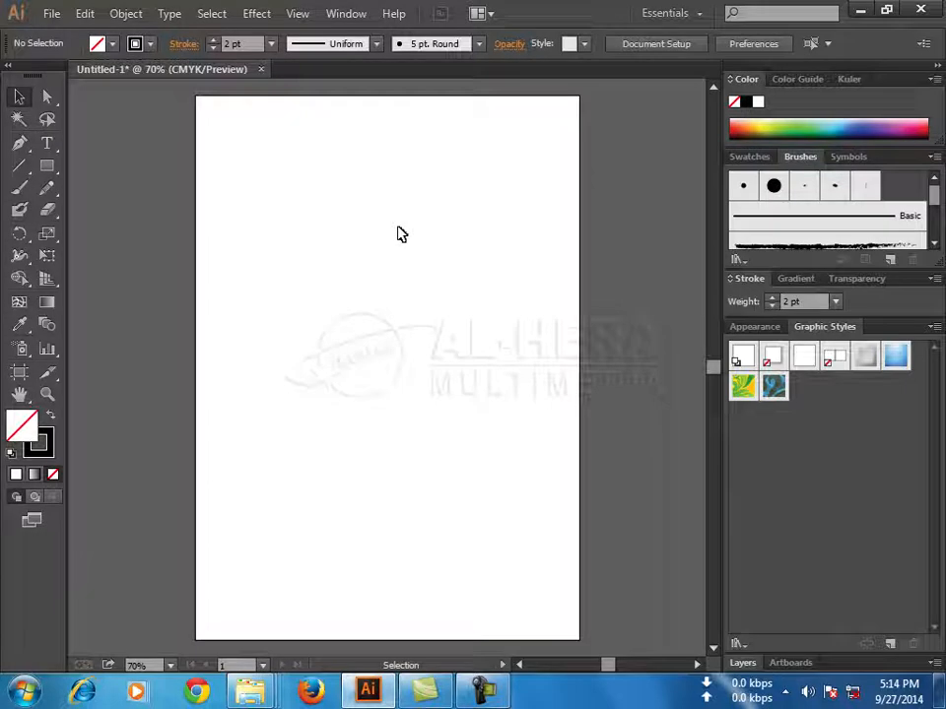
Draw a quarter-circle arc with the Arc tool near the top of the artboard and move it slightly down and left
left_click(25, 169)
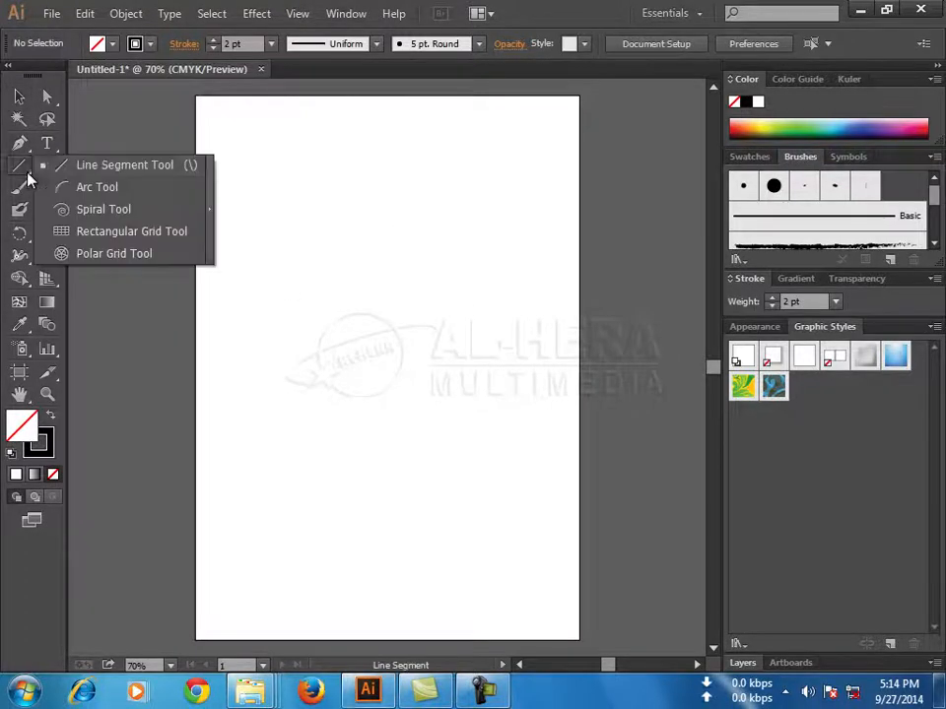
left_click(97, 187)
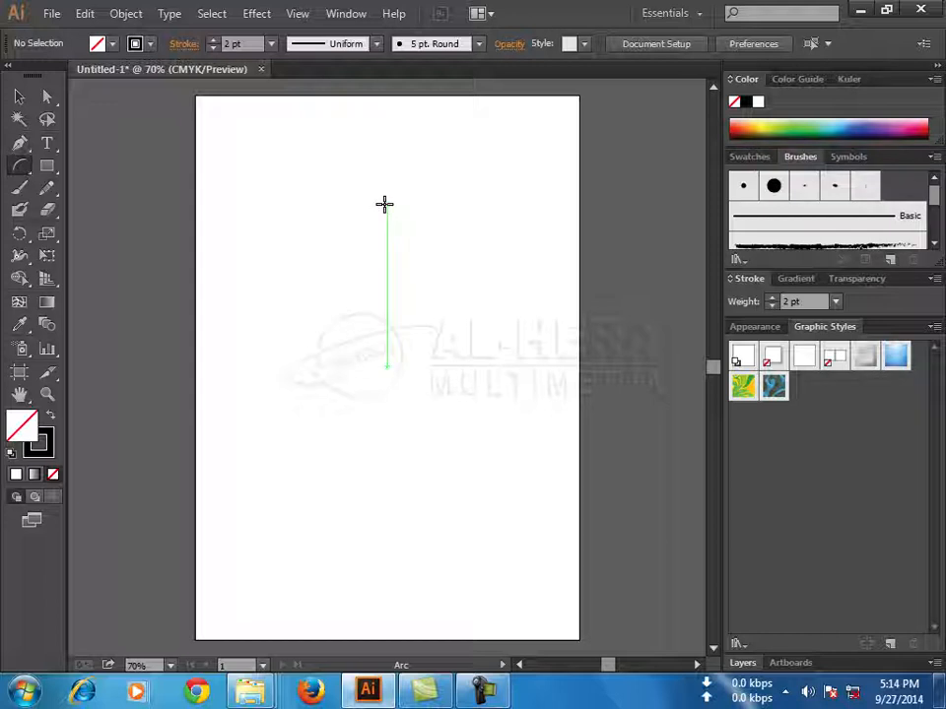
left_click_drag(385, 204, 456, 108)
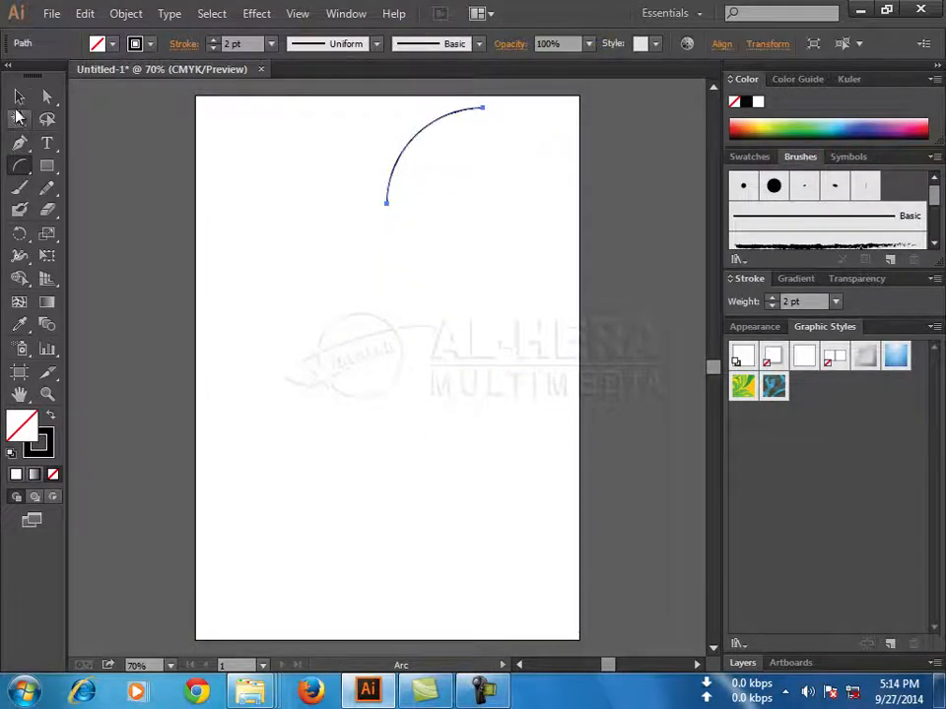
left_click(18, 96)
left_click_drag(407, 158, 381, 218)
left_click(412, 367)
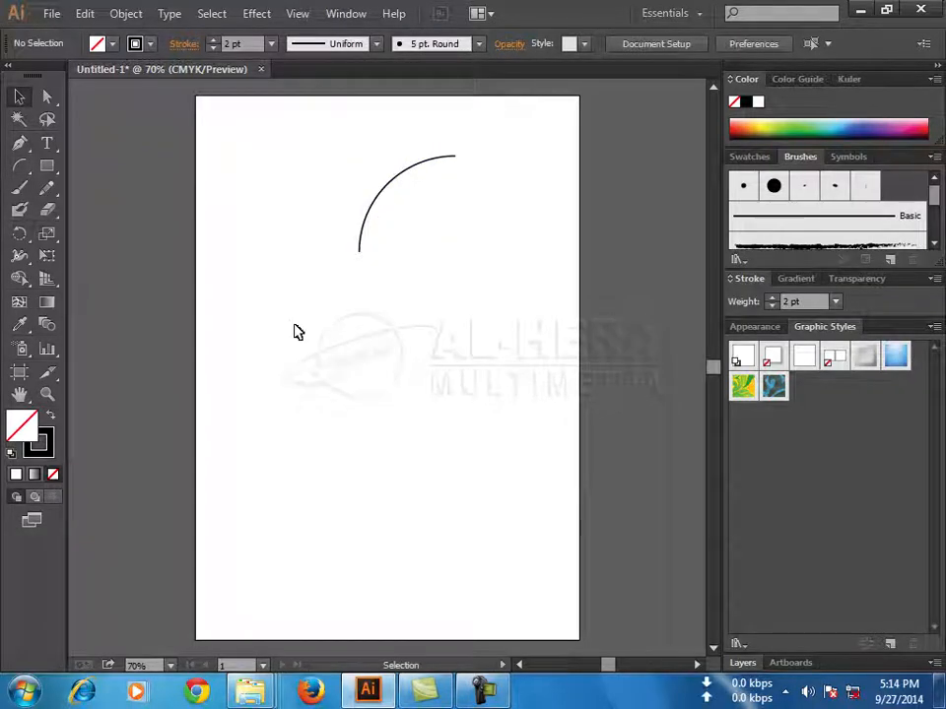
Draw a second quarter-circle arc below the first one, curving in the opposite direction
left_click(20, 166)
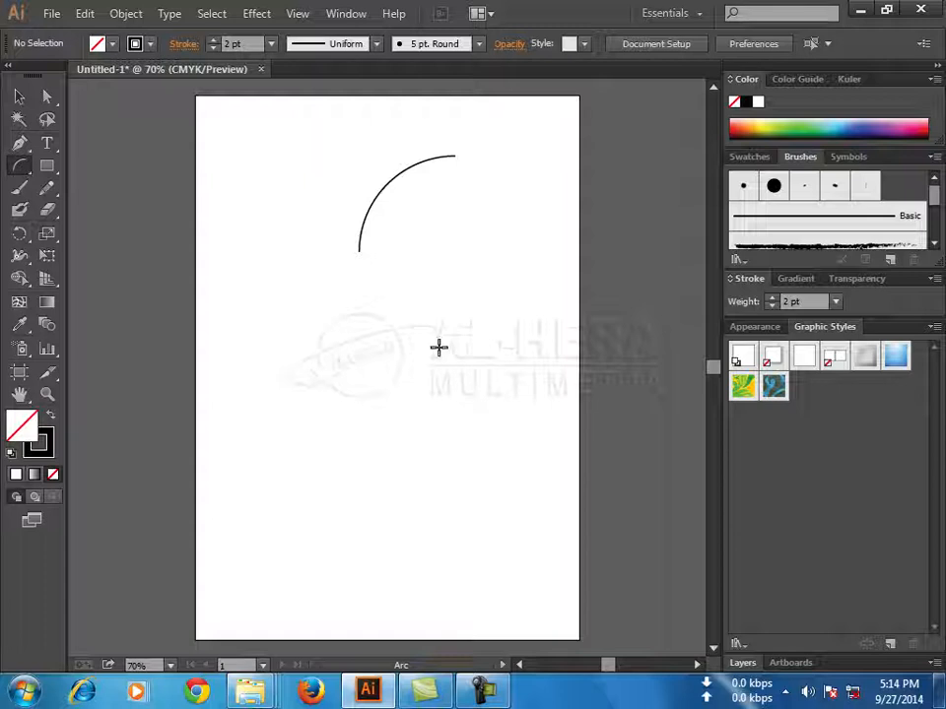
left_click_drag(439, 347, 322, 462)
left_click(19, 96)
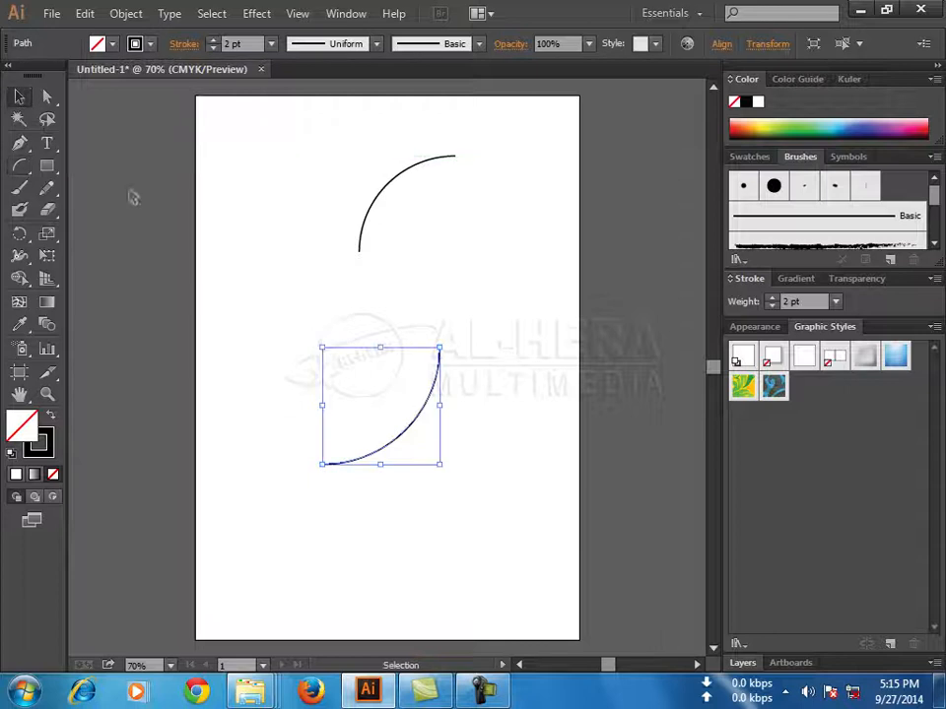
left_click(356, 375)
left_click(422, 408)
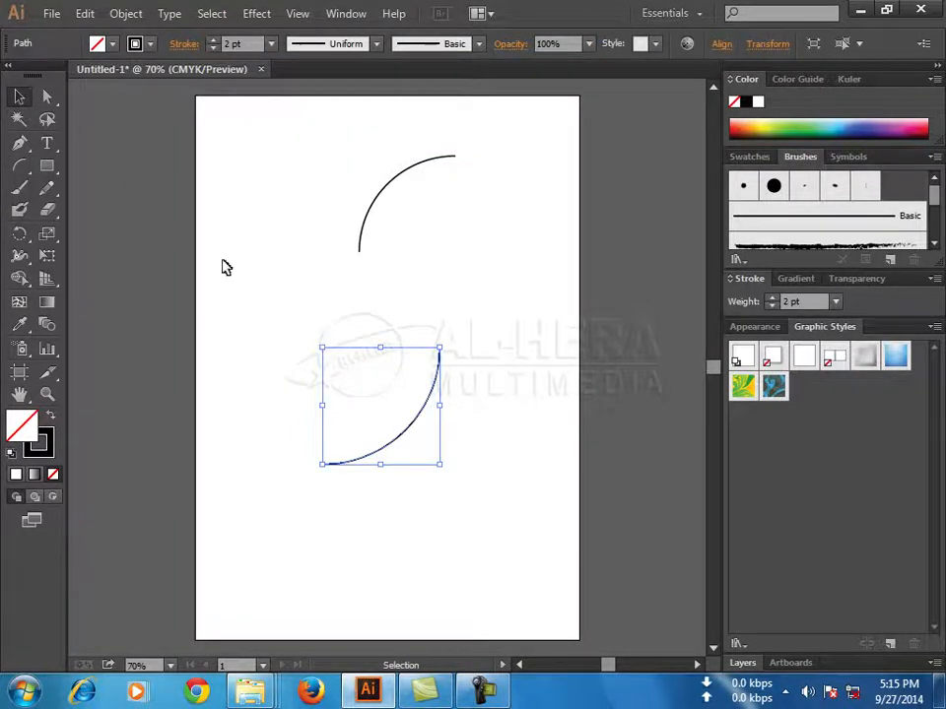
left_click(466, 367)
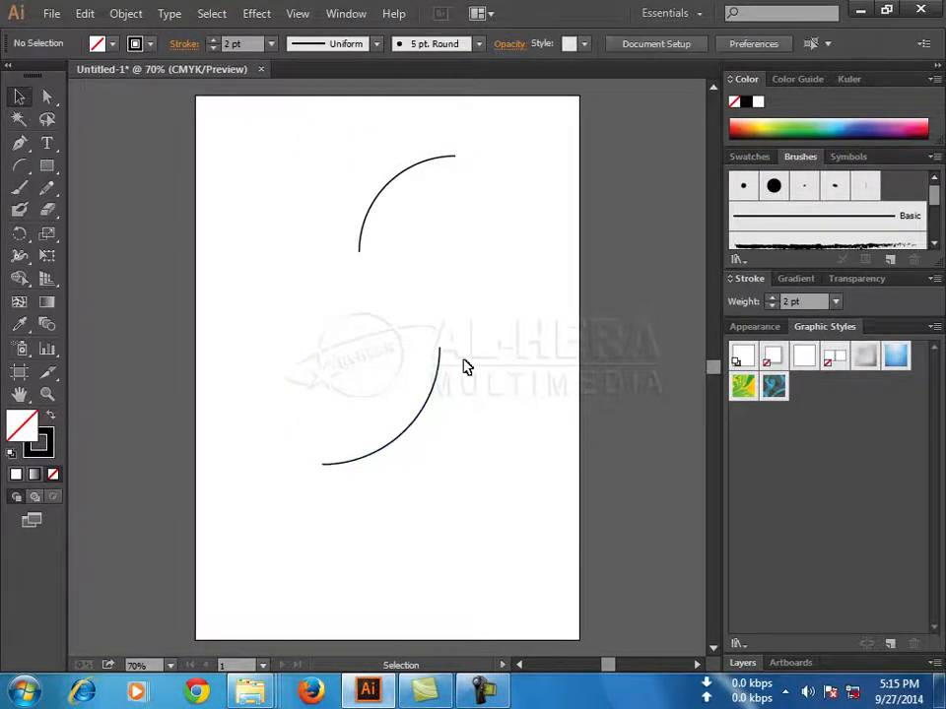
Scale the lower arc down proportionally about its centre and move it up beside the first arc so they face each other
left_click(416, 422)
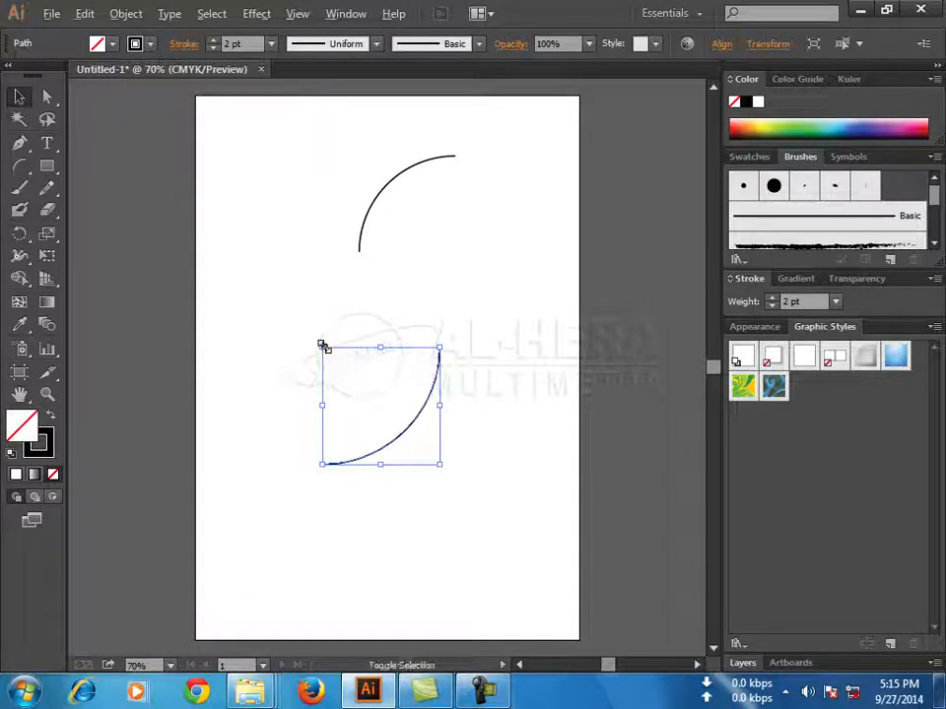
left_click_drag(323, 346, 340, 365)
left_click(469, 481)
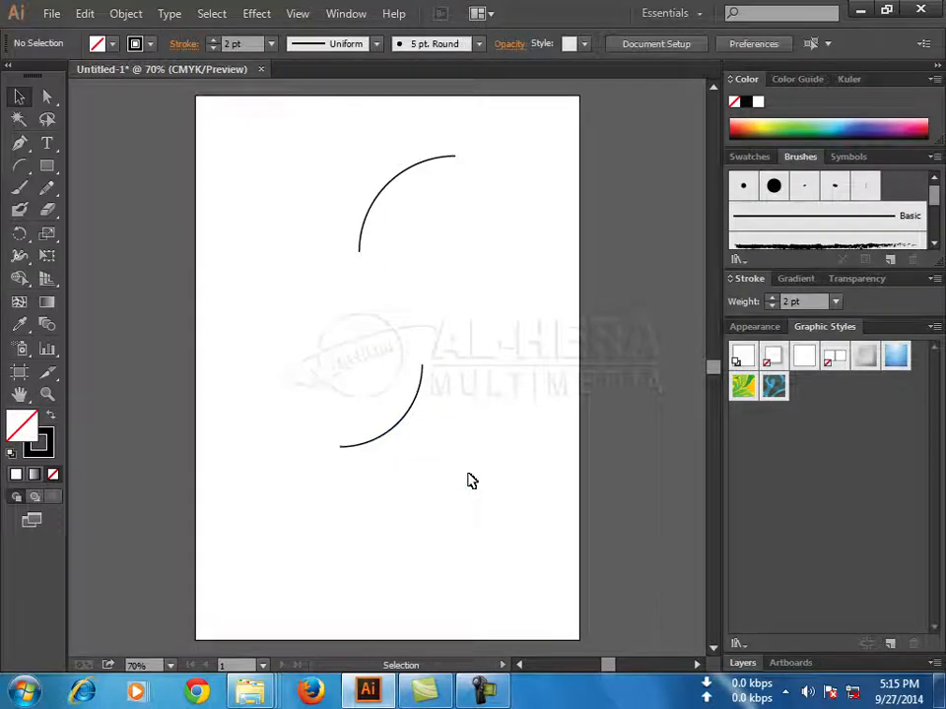
left_click(395, 428)
left_click_drag(397, 429, 488, 224)
left_click(500, 368)
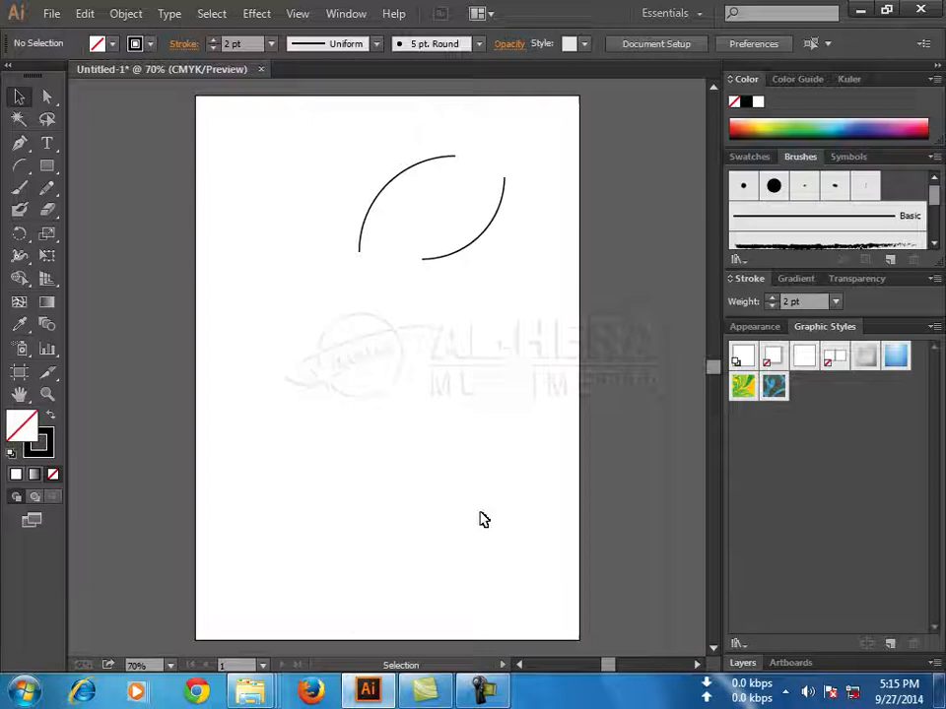
Draw a spiral about 254 by 248 pt below the two arcs with the Spiral tool and move it slightly right
left_click(25, 173)
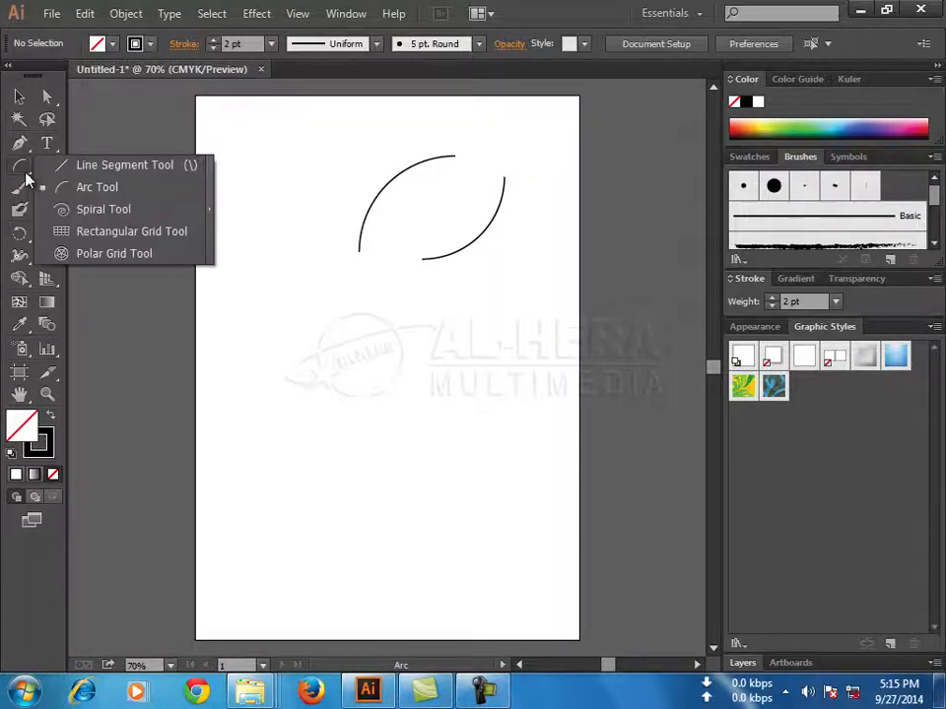
left_click(106, 209)
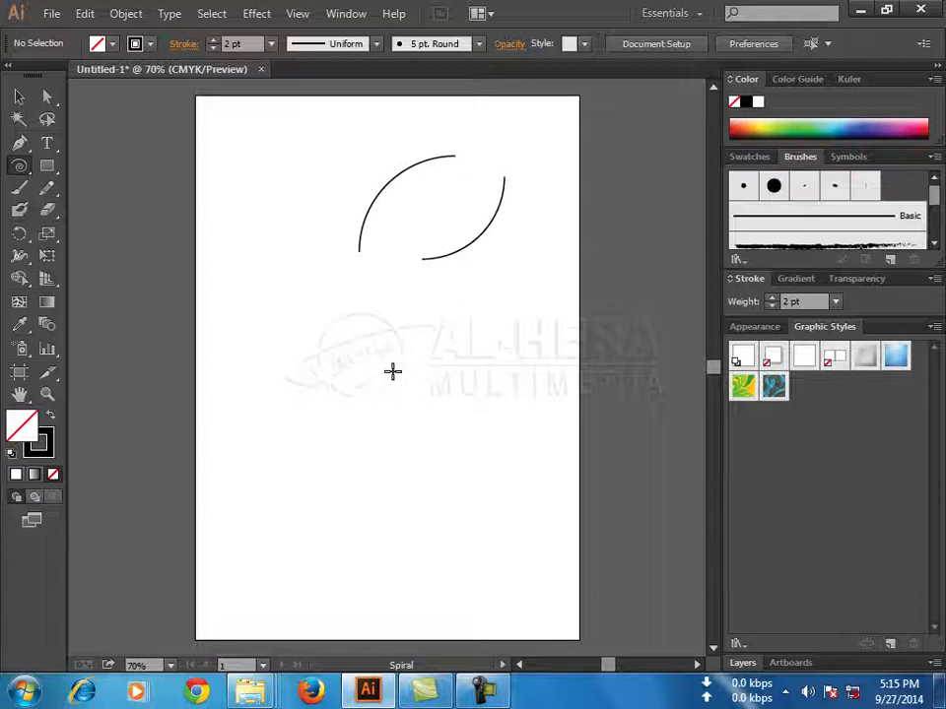
left_click_drag(390, 371, 444, 452)
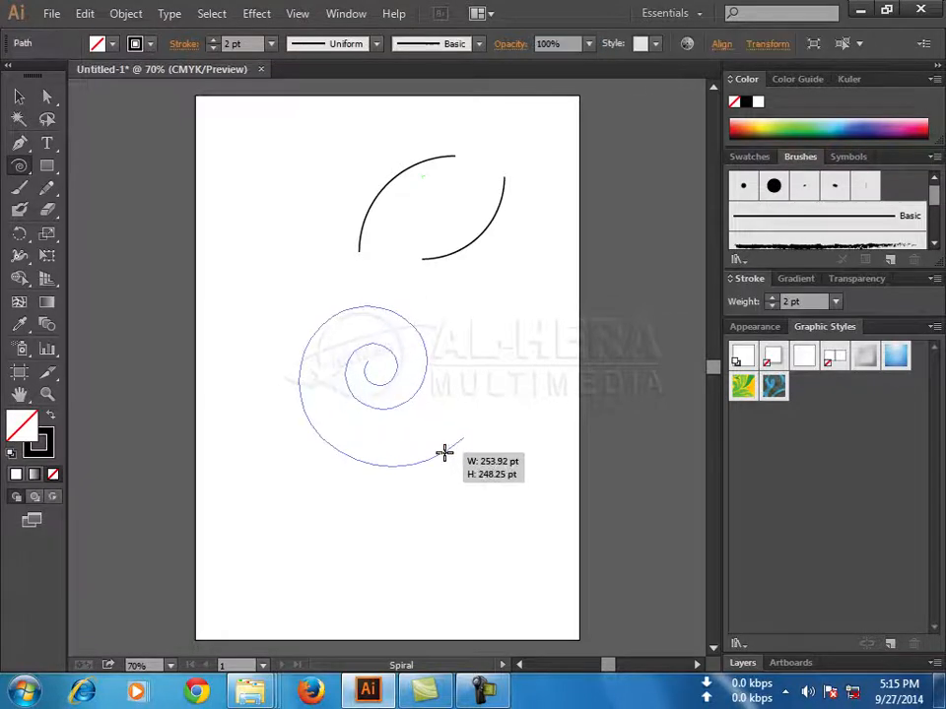
left_click(19, 96)
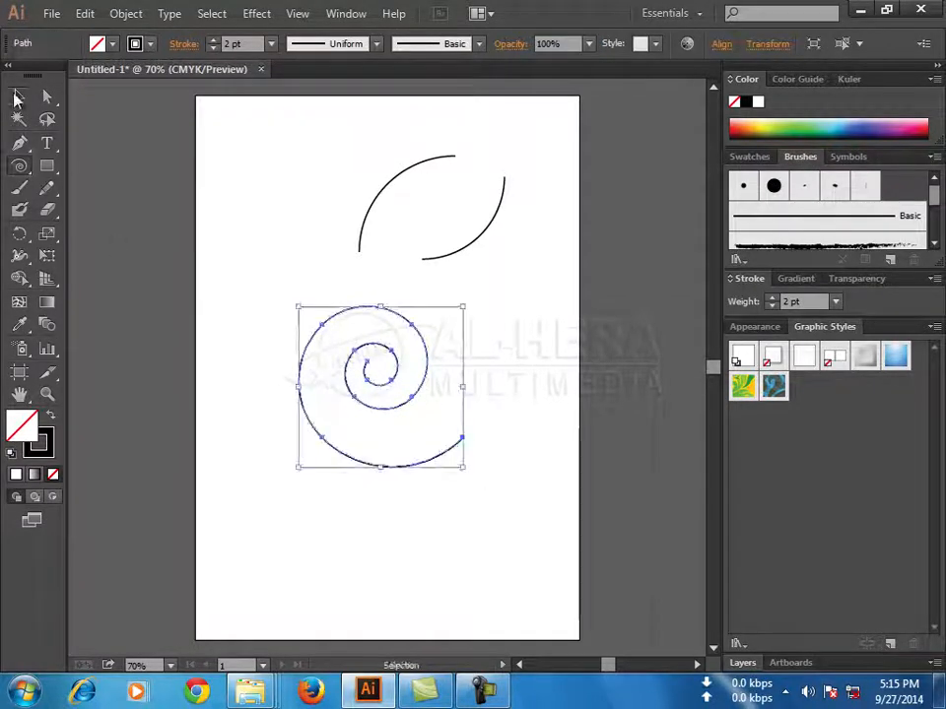
left_click(503, 462)
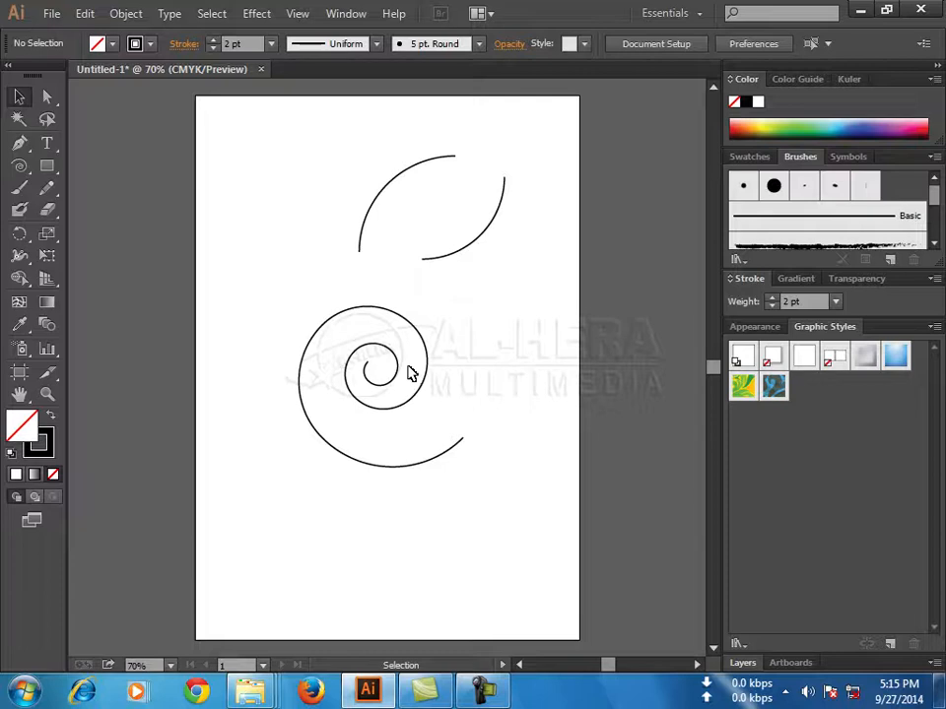
left_click_drag(387, 352, 429, 355)
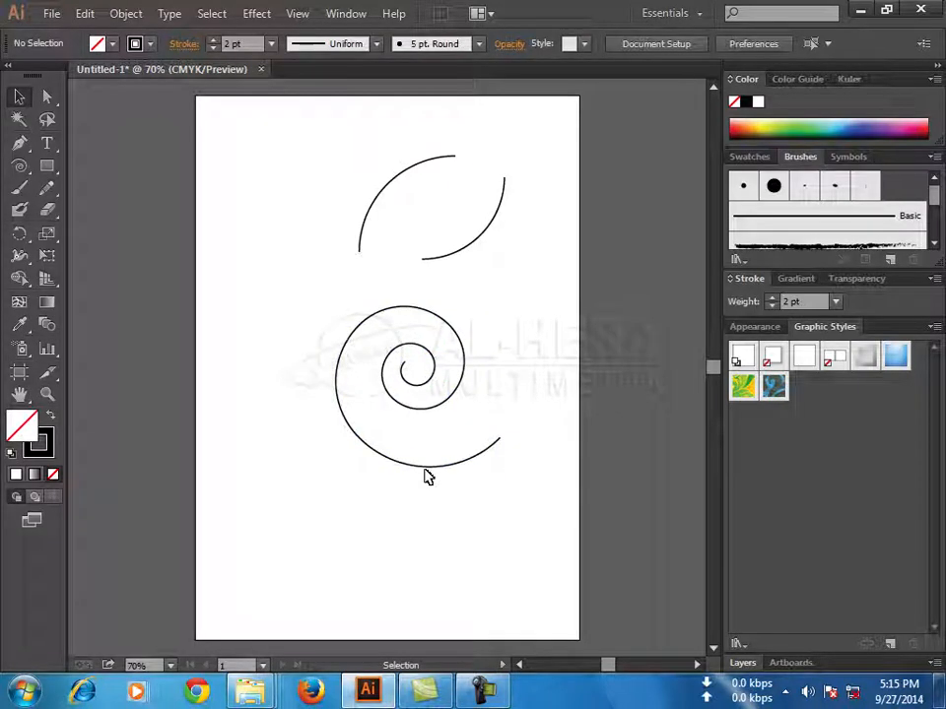
Scale the spiral down proportionally about its centre and move it up, just beneath the two arcs
left_click(416, 384)
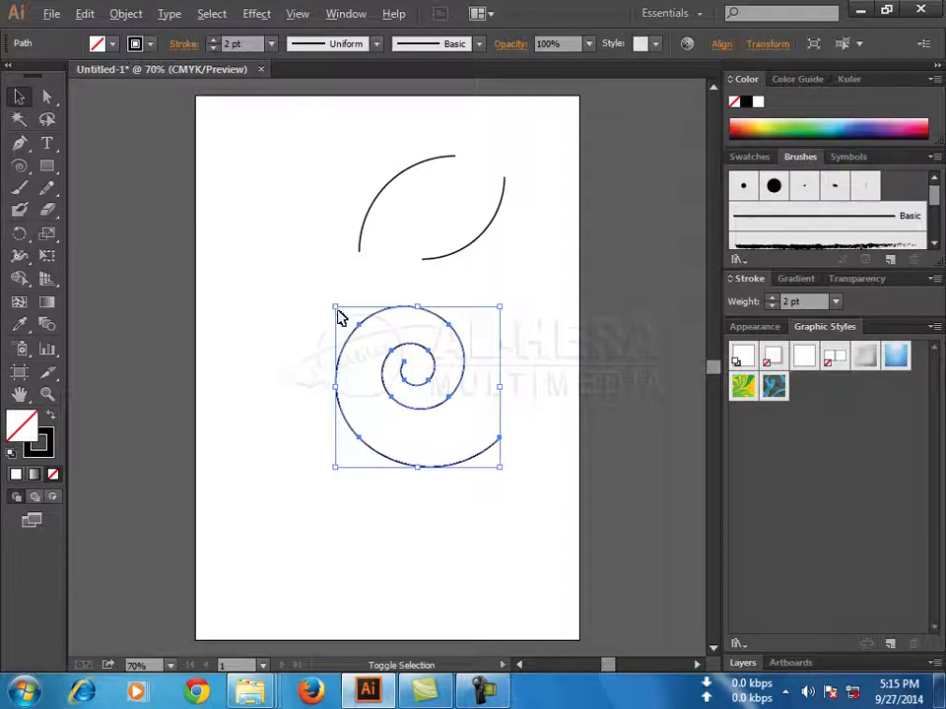
left_click_drag(336, 309, 357, 326)
left_click(532, 487)
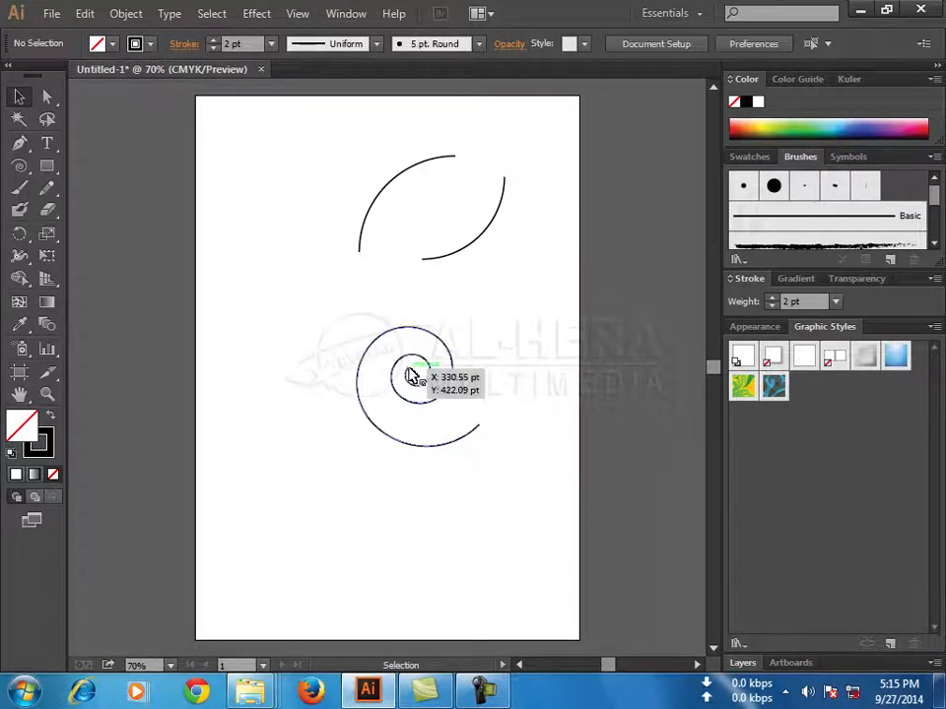
left_click_drag(414, 372, 418, 333)
left_click(451, 513)
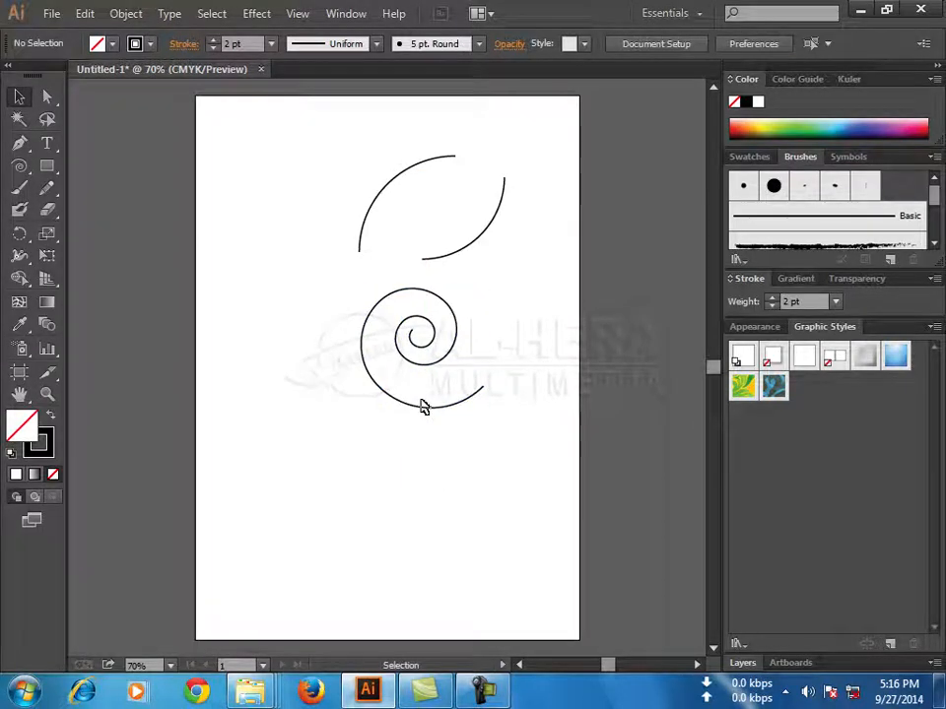
Delete the two arcs and the spiral, and draw a square six-by-six grid across the artboard with the Rectangular Grid tool
left_click_drag(314, 138, 525, 442)
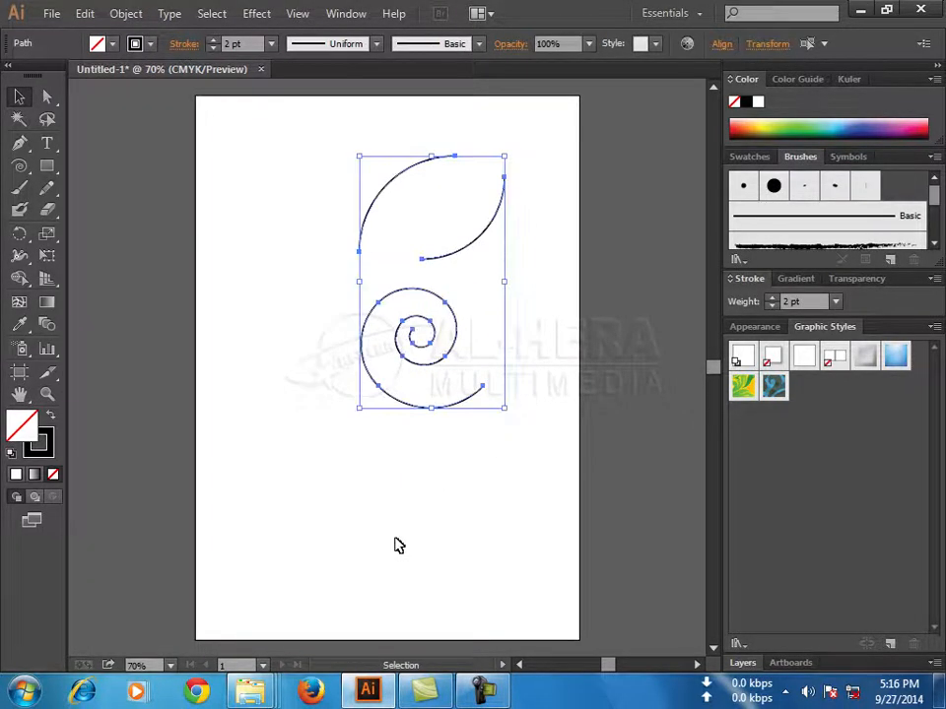
key("Delete")
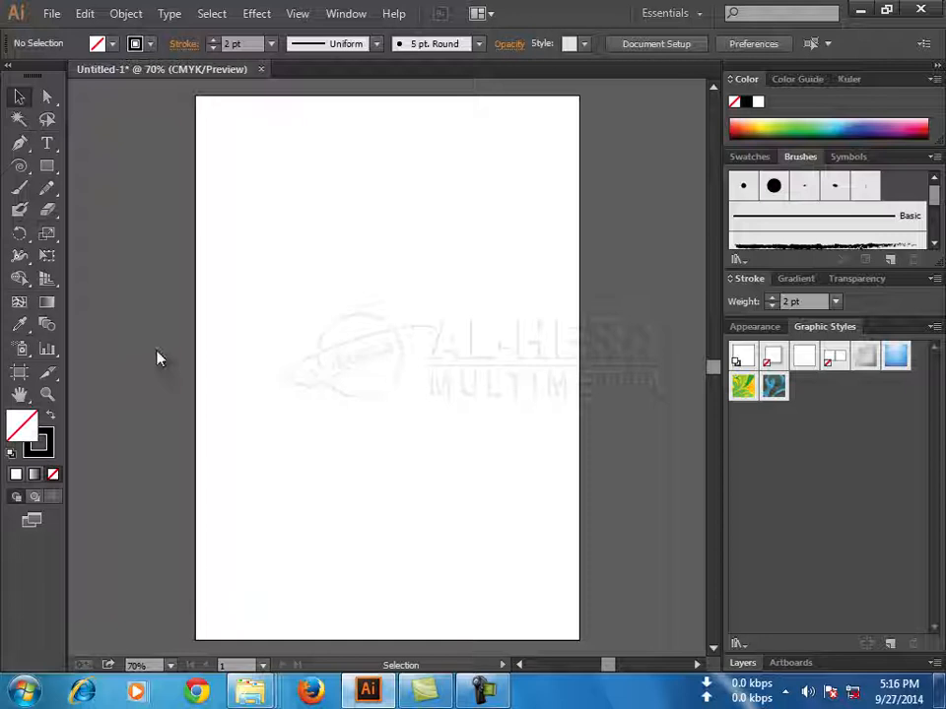
left_click(25, 170)
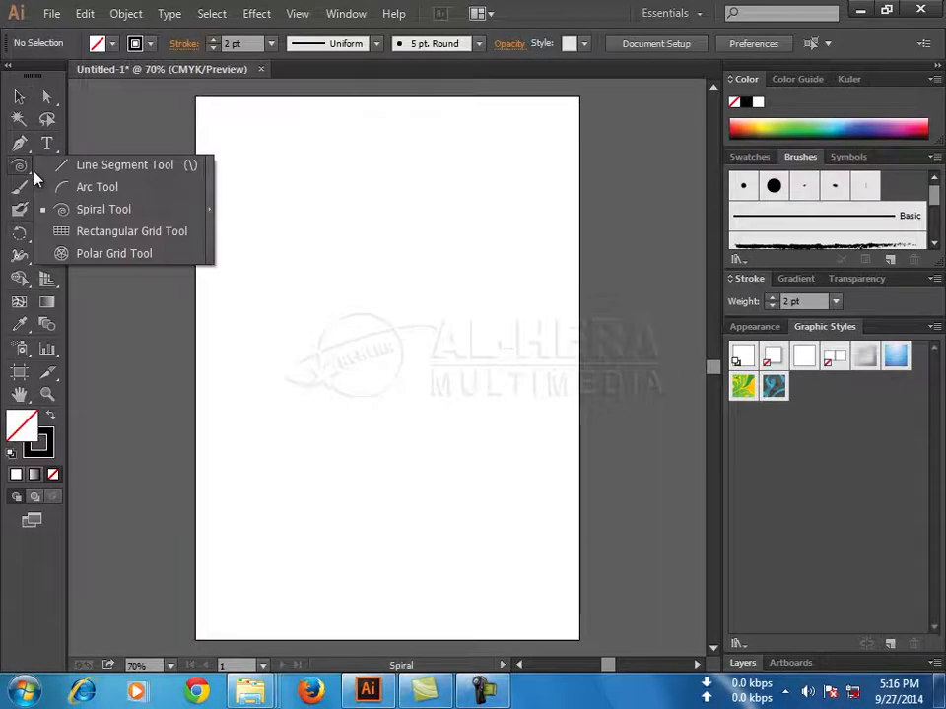
left_click(133, 231)
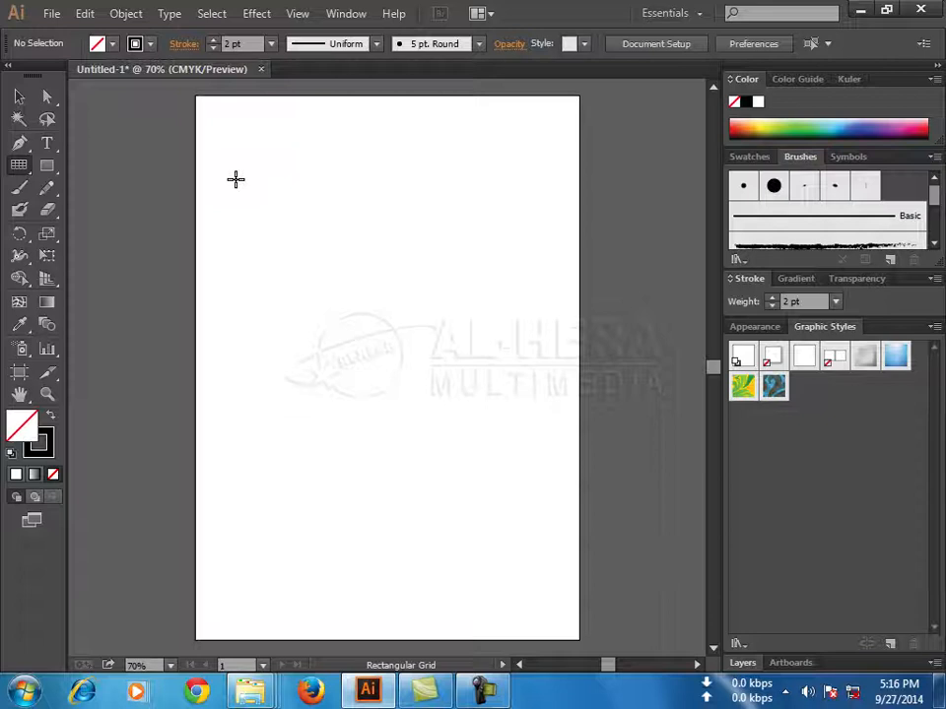
left_click_drag(231, 178, 335, 237)
left_click_drag(521, 317, 543, 312)
left_click(19, 96)
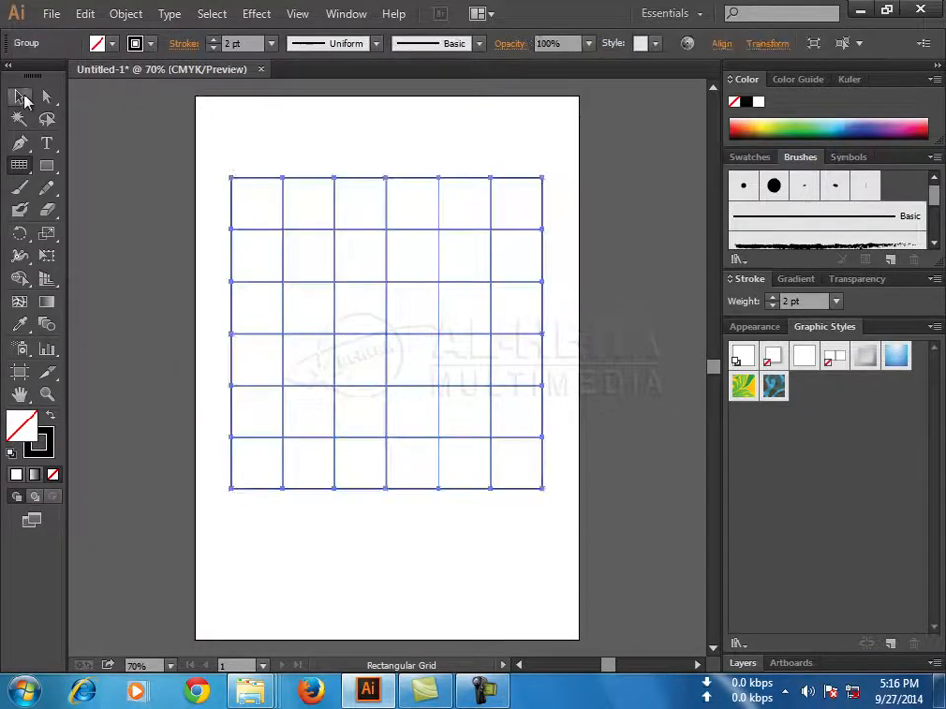
left_click(342, 144)
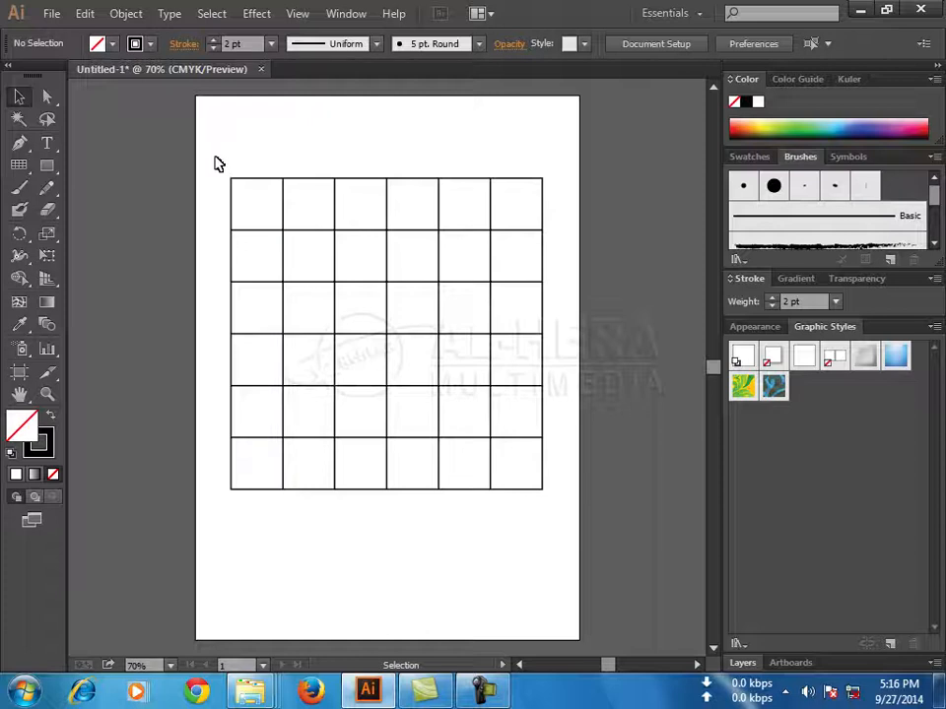
Delete the rectangular grid and draw a circular polar grid with six concentric rings and five radial dividers using the Polar Grid tool
left_click(334, 248)
key("Delete")
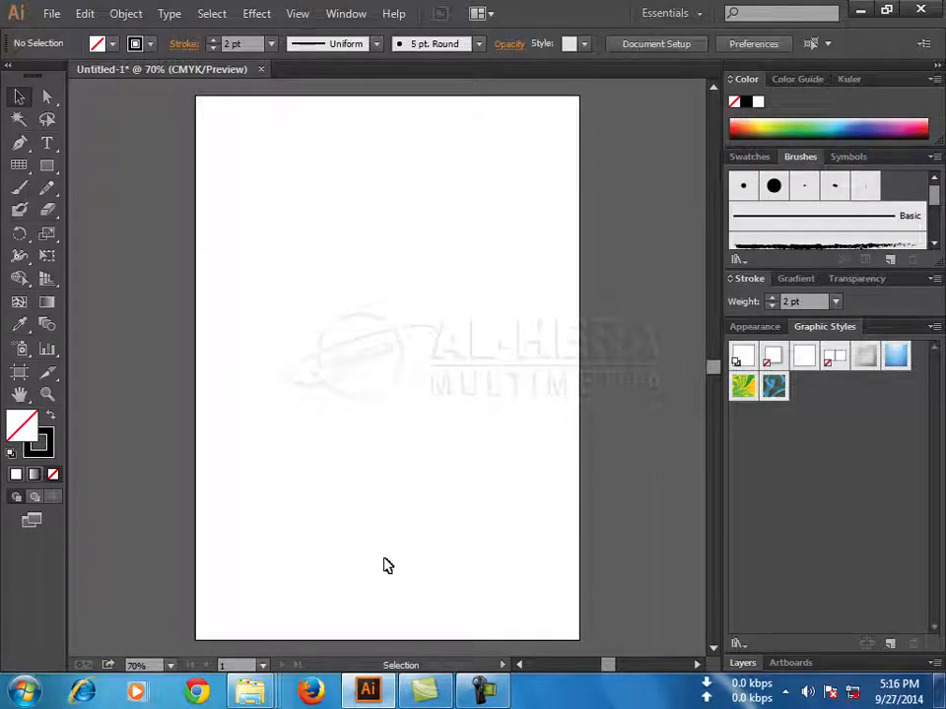
left_click(23, 169)
left_click_drag(31, 176, 112, 246)
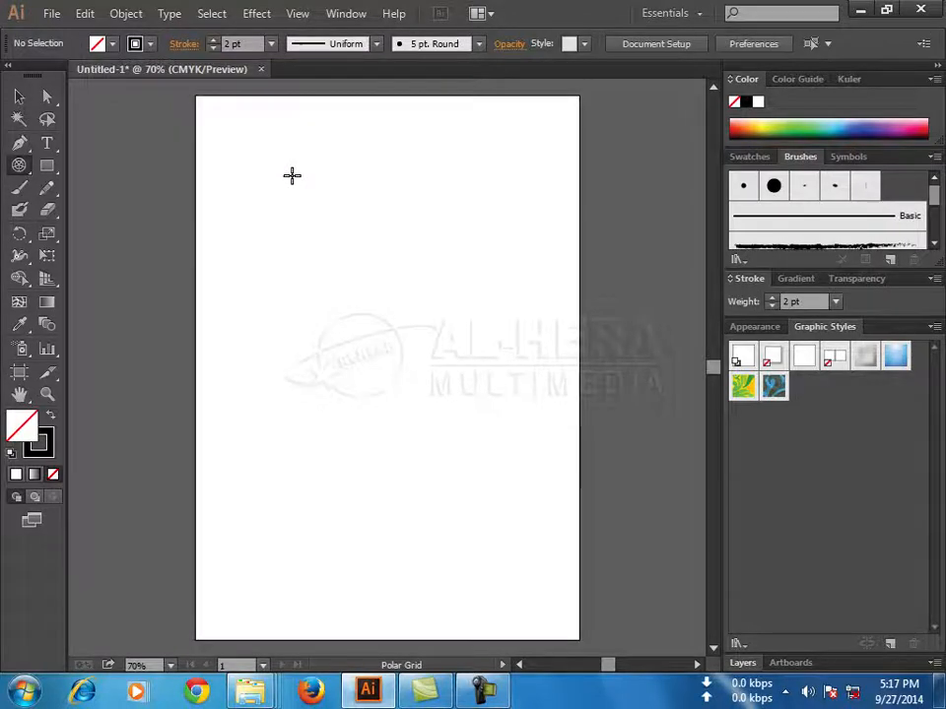
left_click_drag(262, 178, 558, 439)
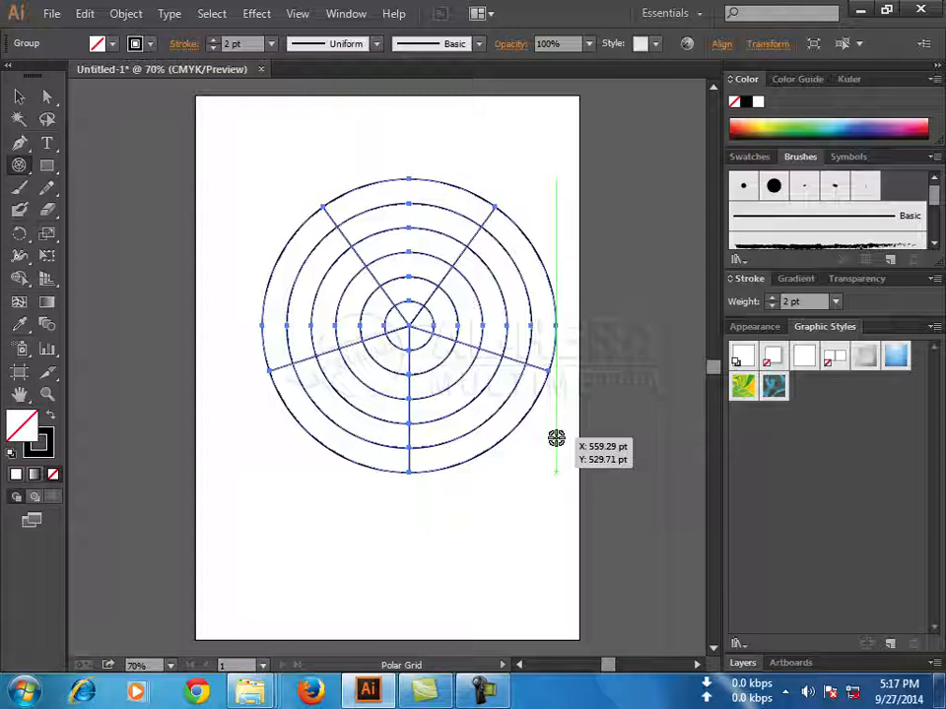
left_click(18, 97)
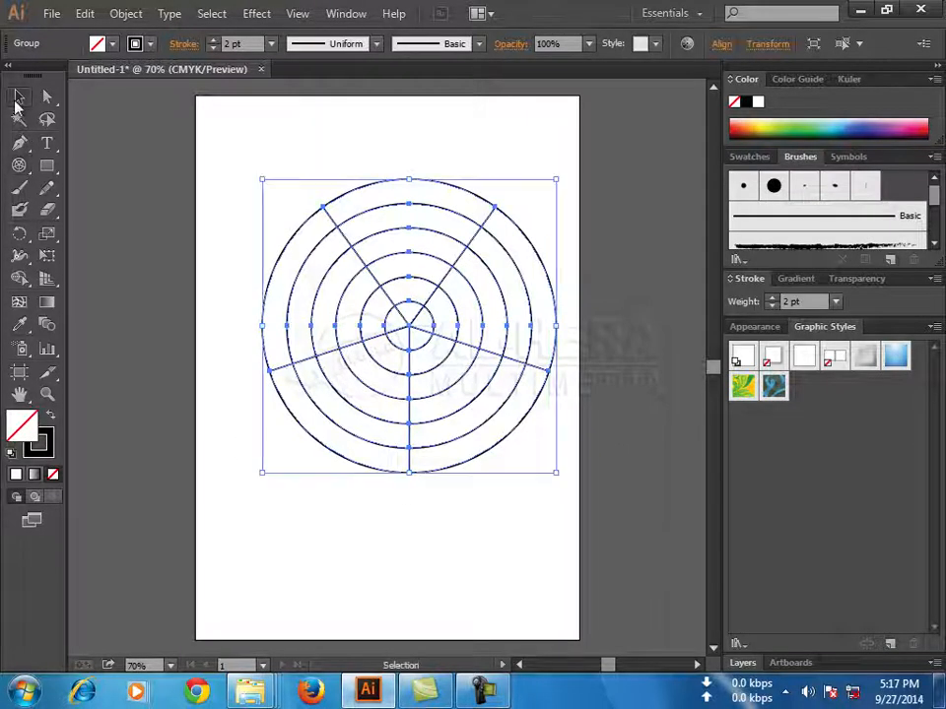
left_click(359, 132)
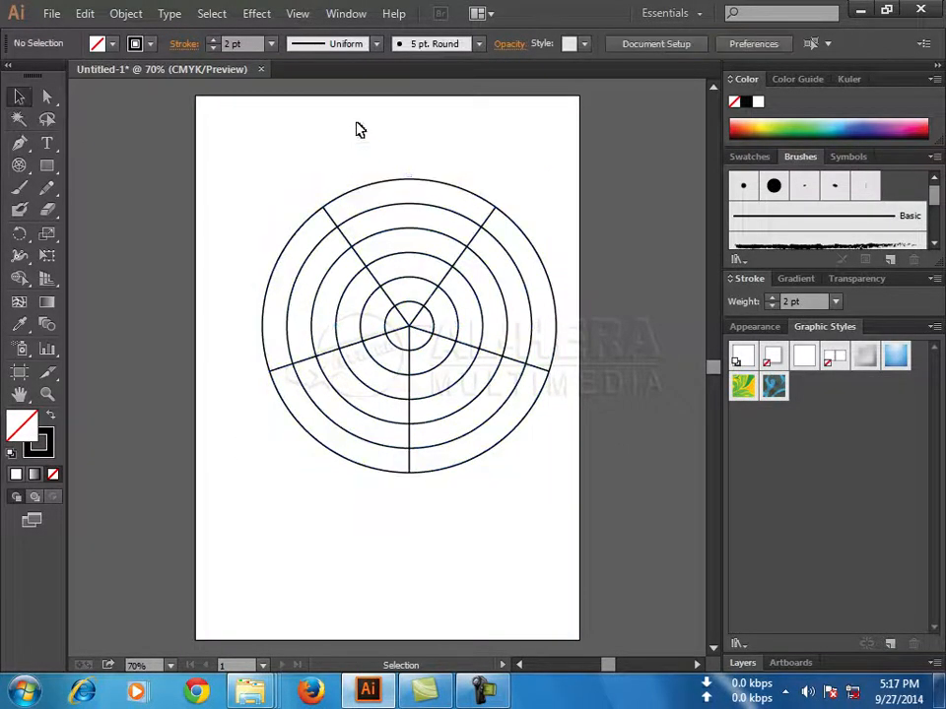
Select the whole polar grid and delete it to clear the artboard
left_click(404, 313)
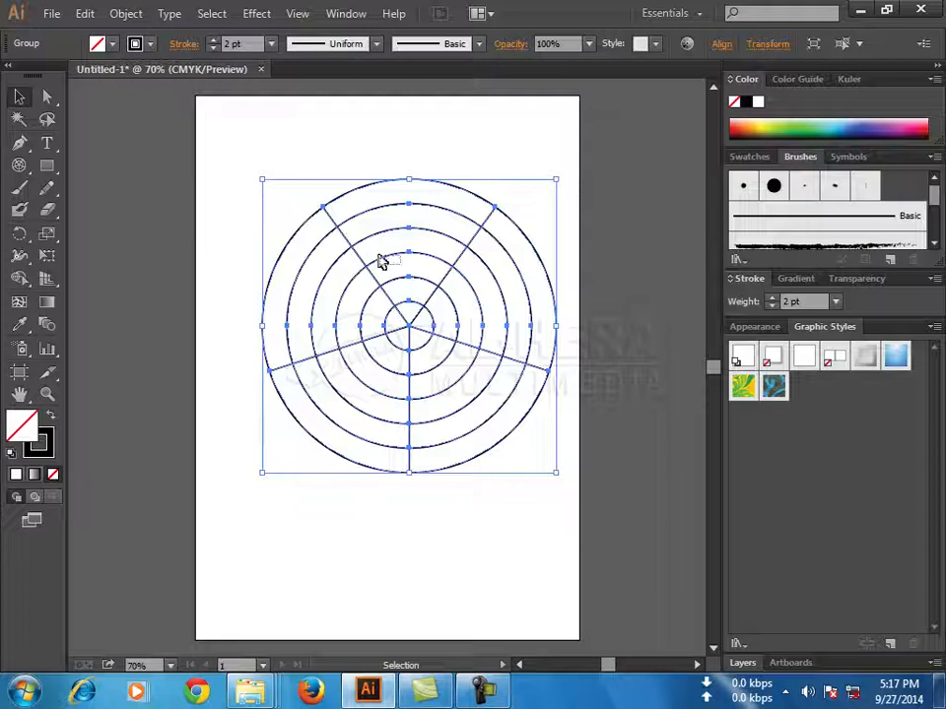
left_click(423, 523)
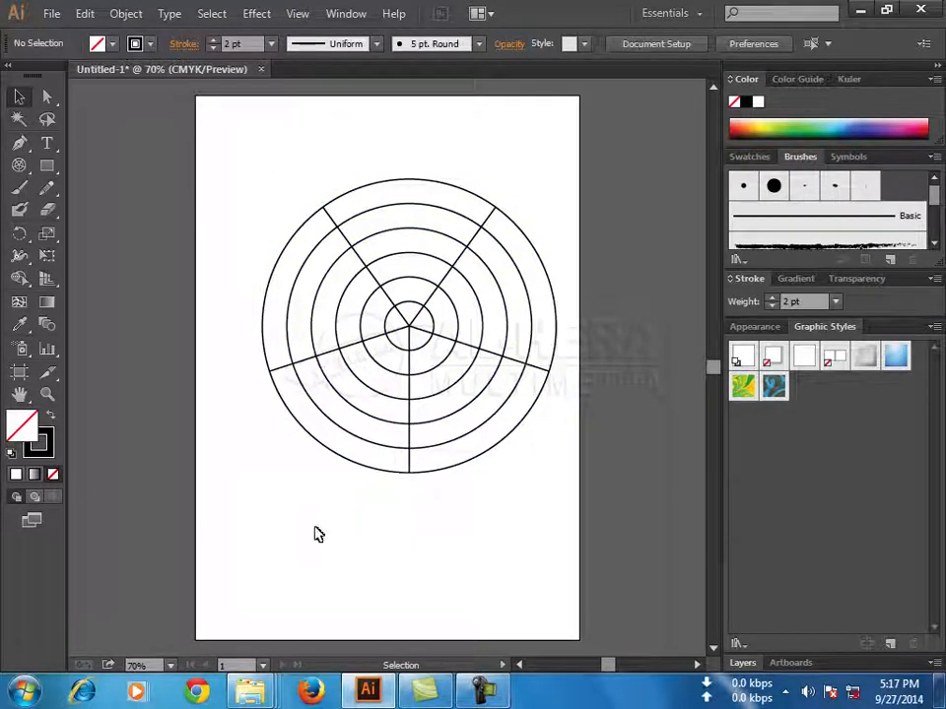
left_click_drag(241, 131, 564, 526)
key("Delete")
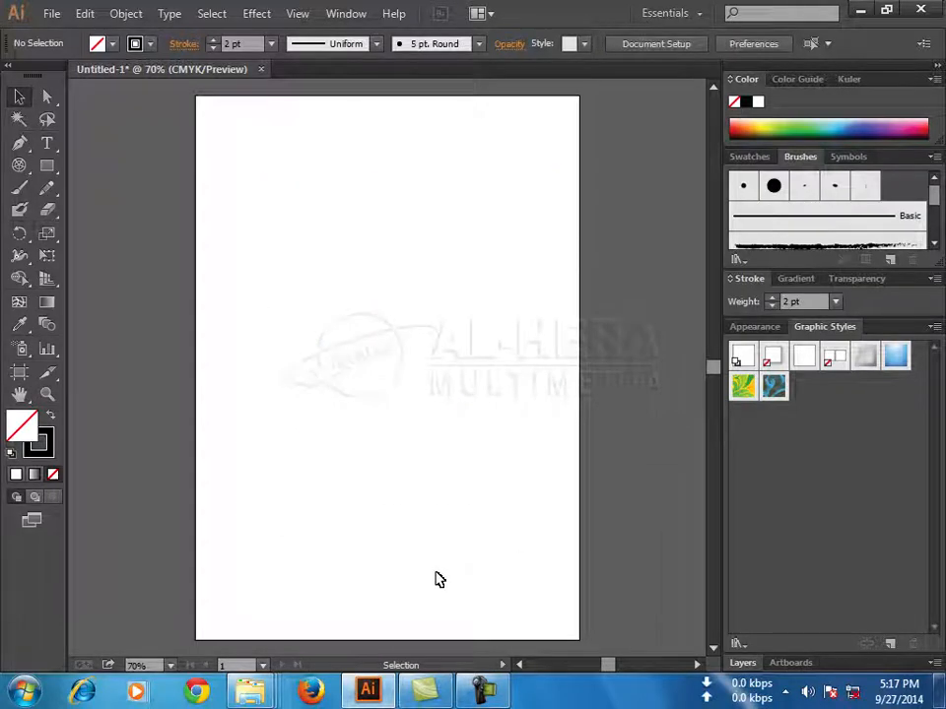